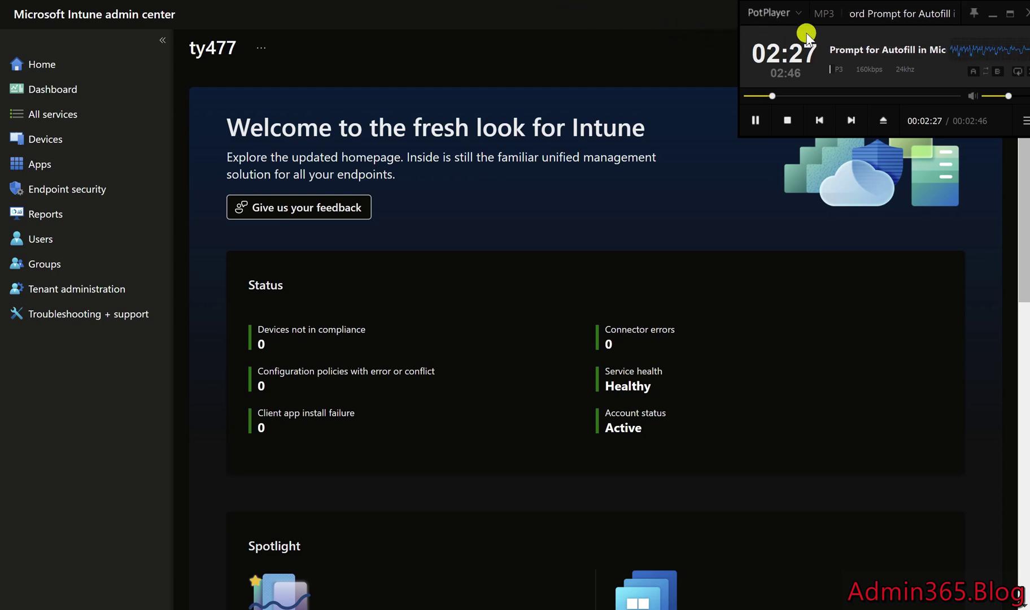
Step: Go to Devices > Configuration to list the device configuration policies
key(x)
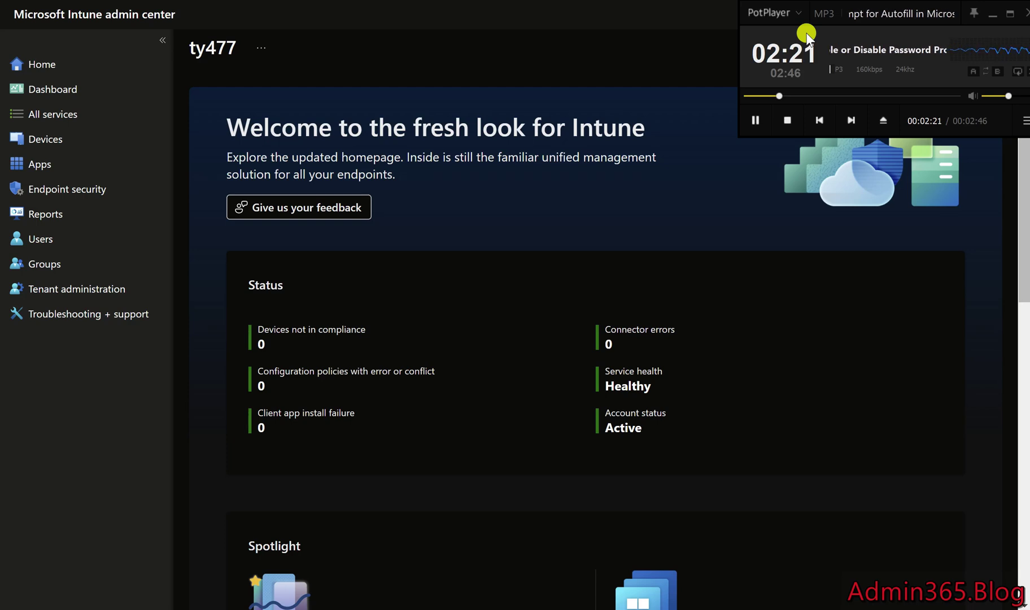
key(x)
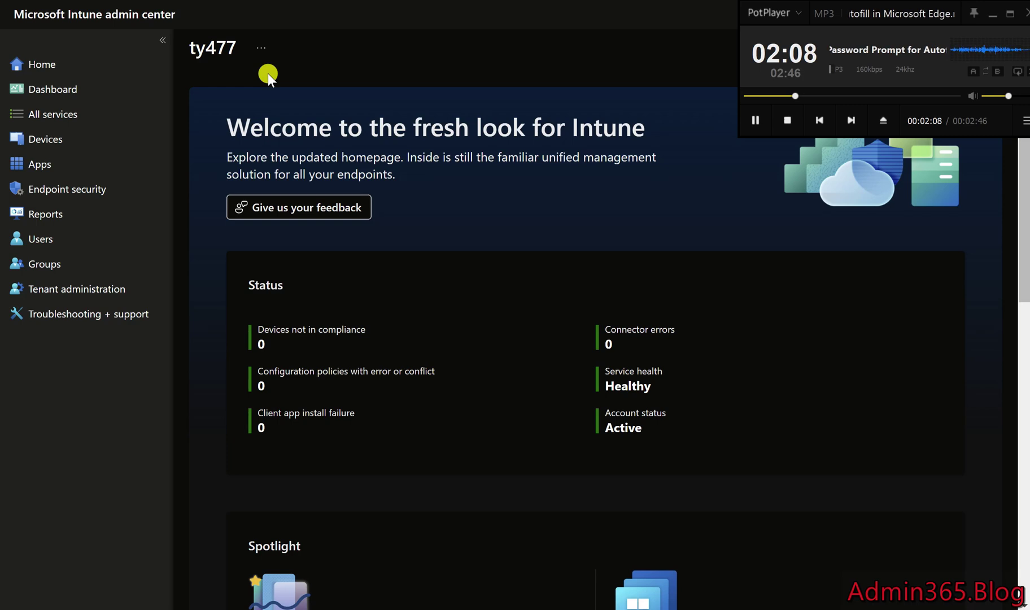
click(105, 140)
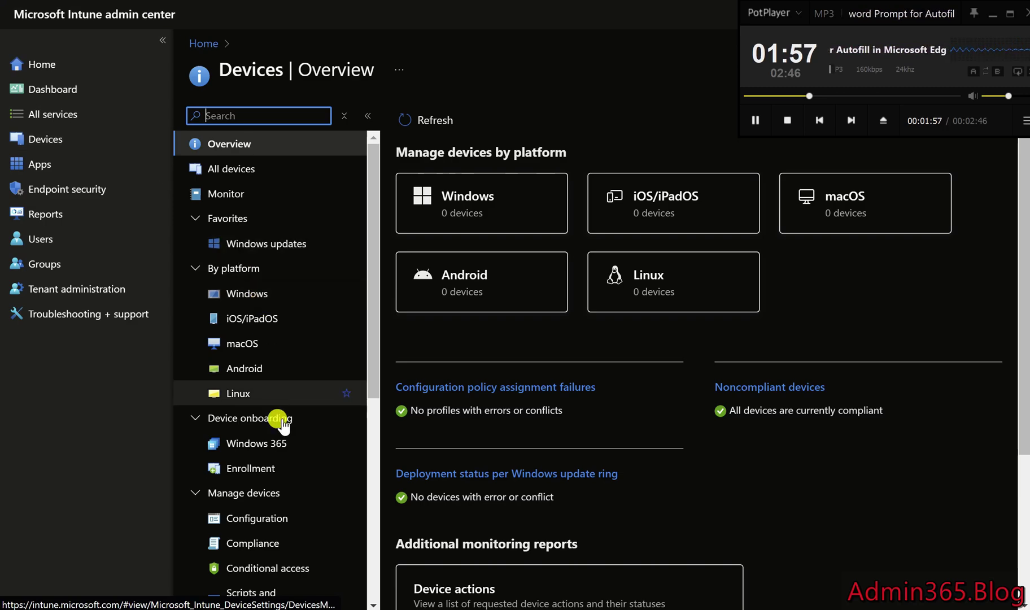
click(258, 517)
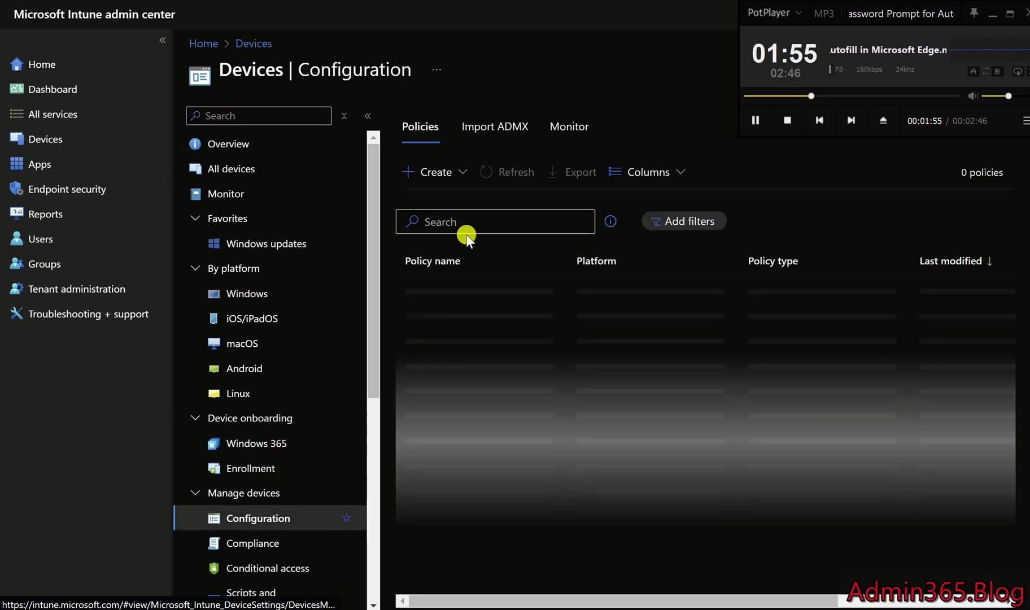
Step: Start a new policy with platform Windows 10 and later and profile type Settings catalog
click(435, 171)
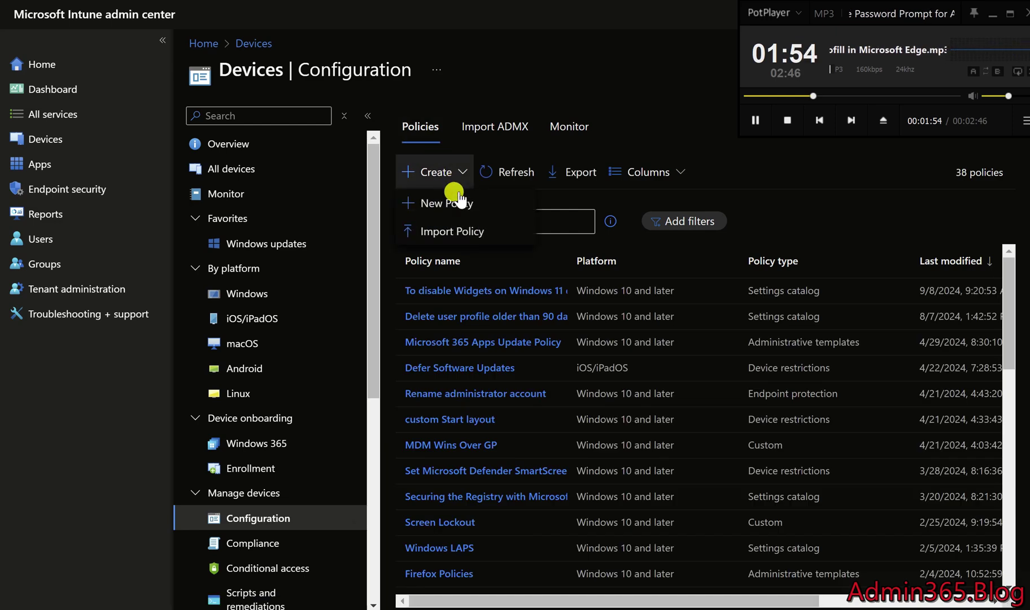
click(461, 200)
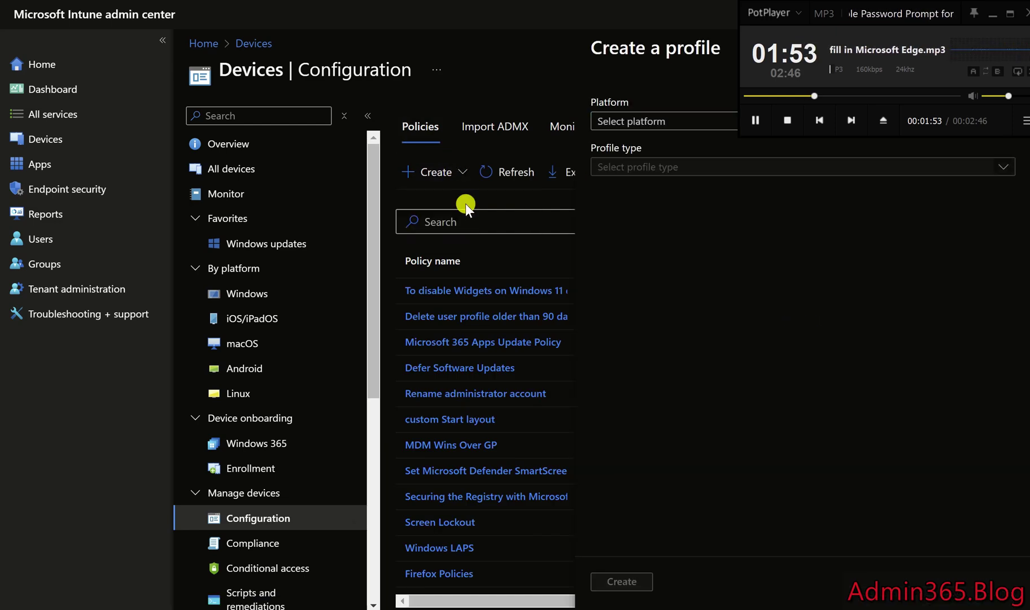
click(677, 122)
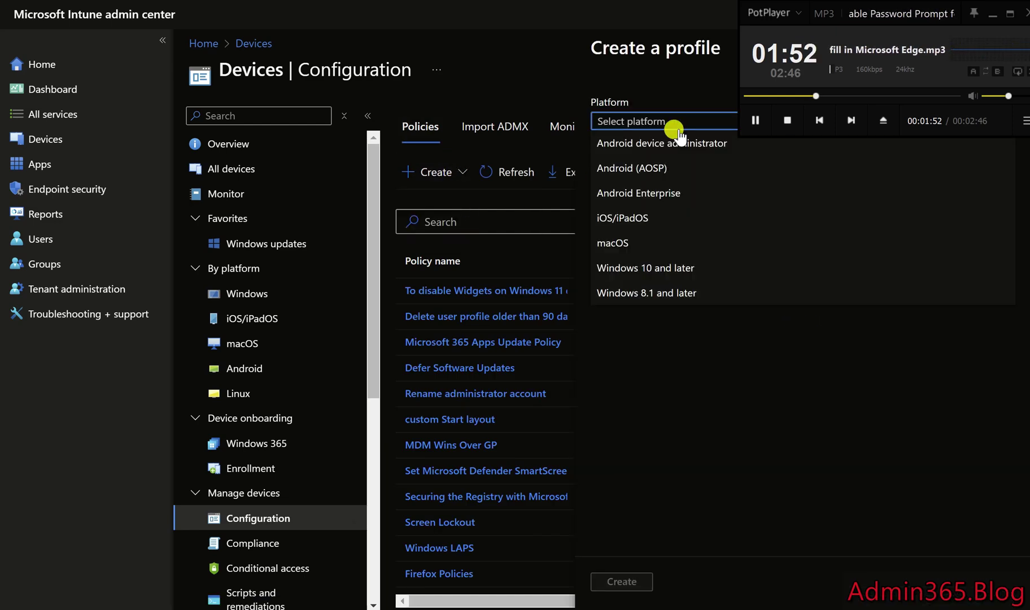
click(690, 274)
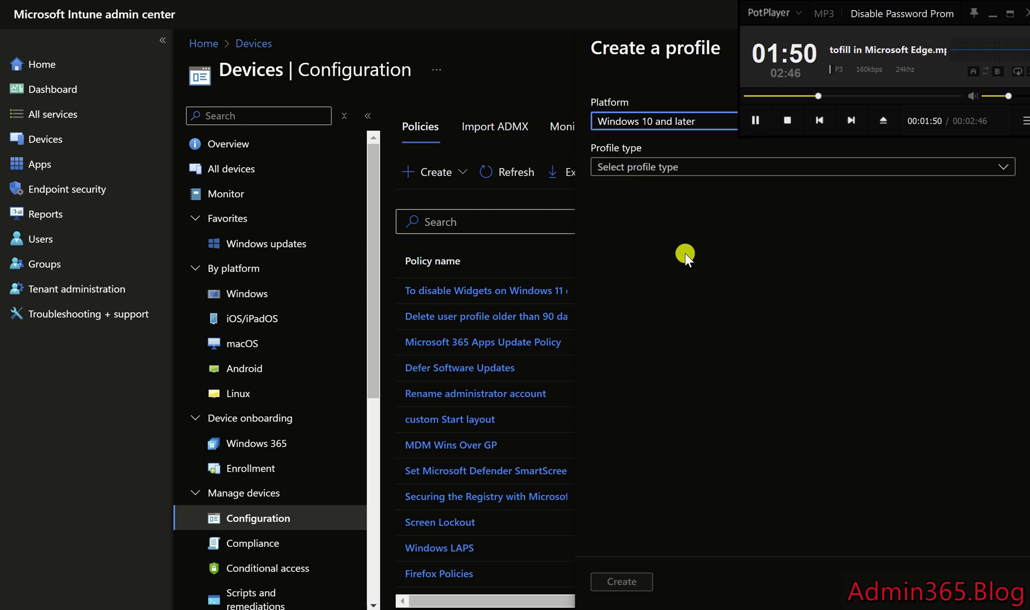
click(692, 172)
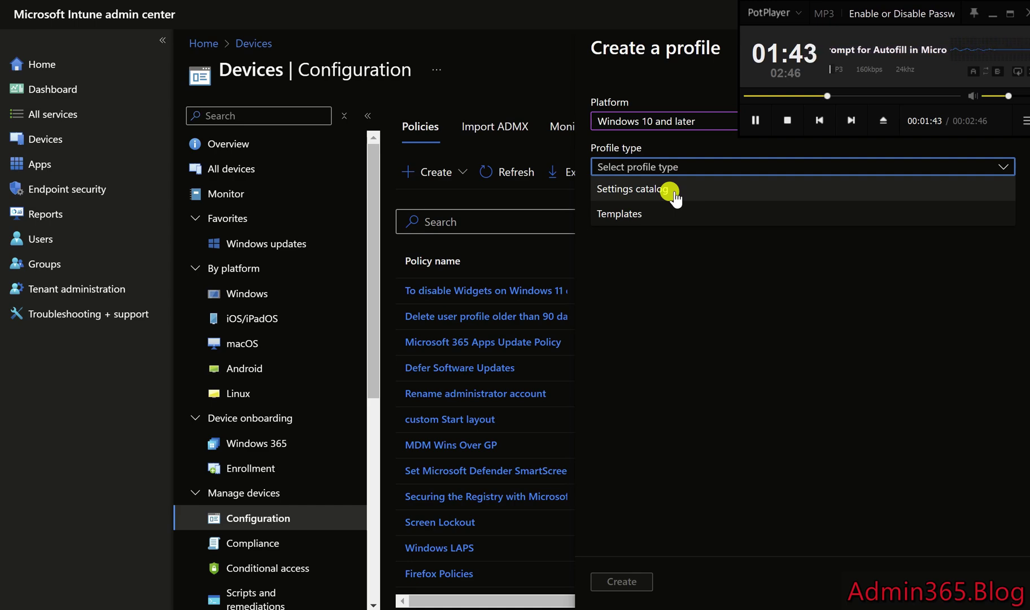
click(675, 195)
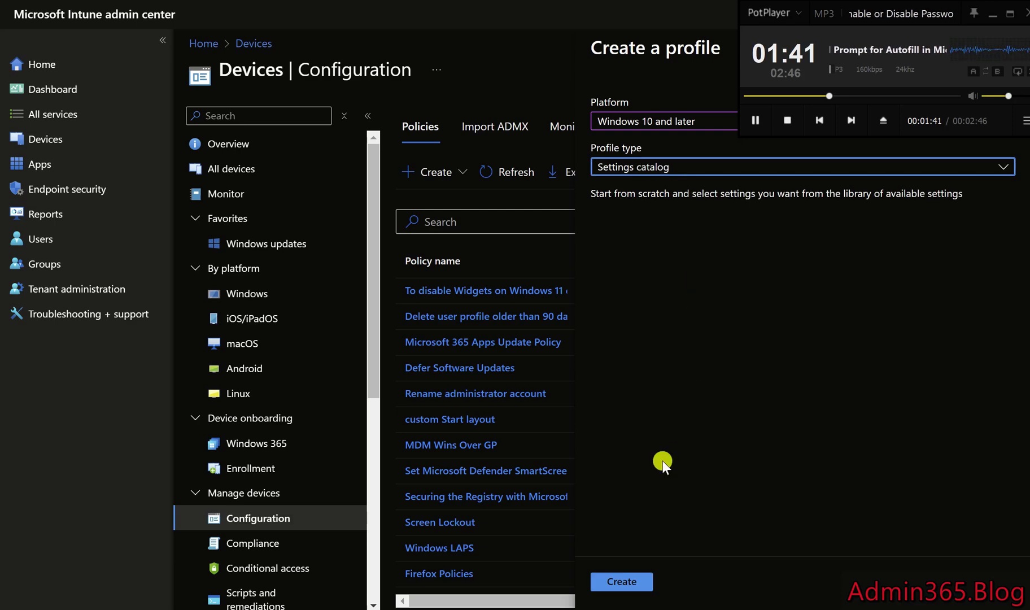
Step: Paste 'Enable or Disable Password Prompt for Autofill in Microsoft Edge' as the profile name
click(622, 581)
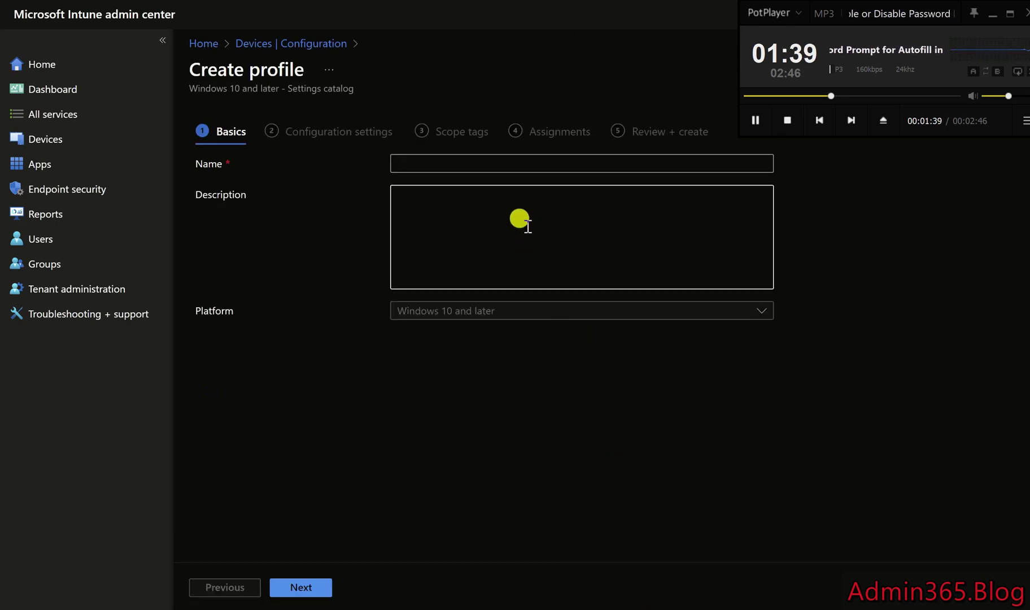
click(475, 159)
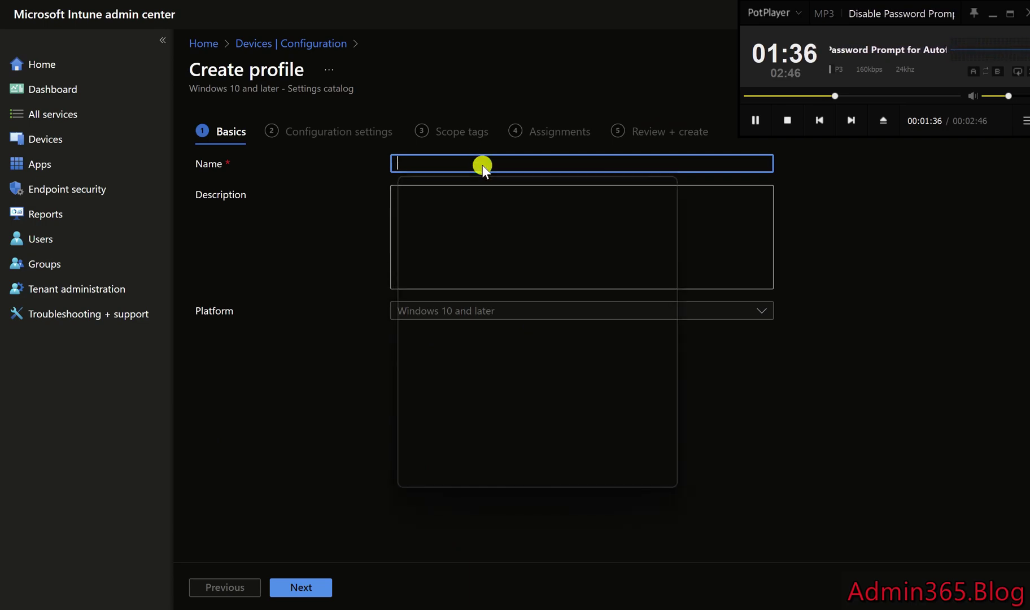
key(super+v)
click(490, 292)
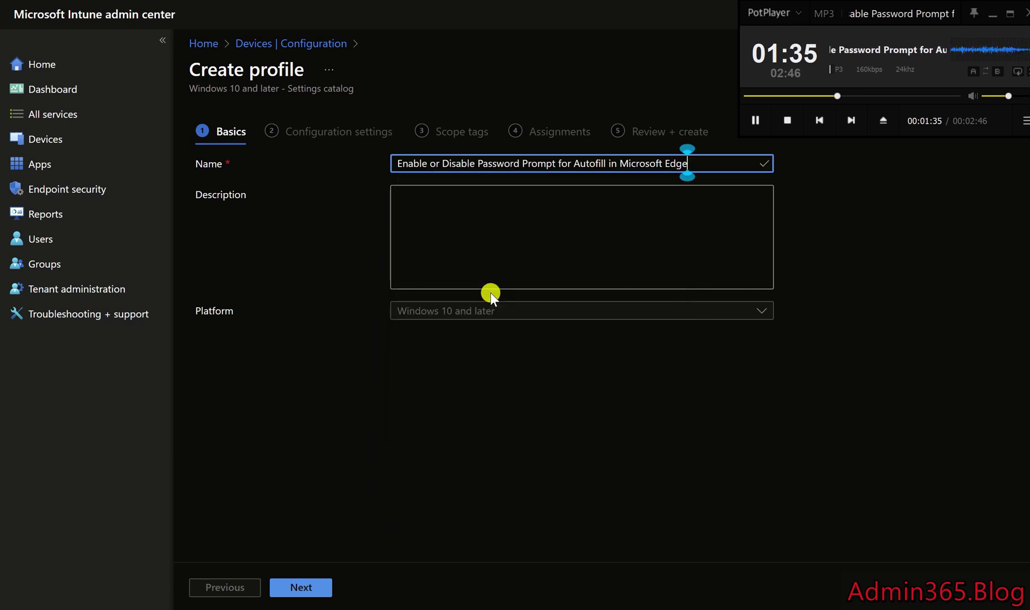
Step: Search the settings picker for 'edge' and choose the Microsoft Edge category
click(312, 588)
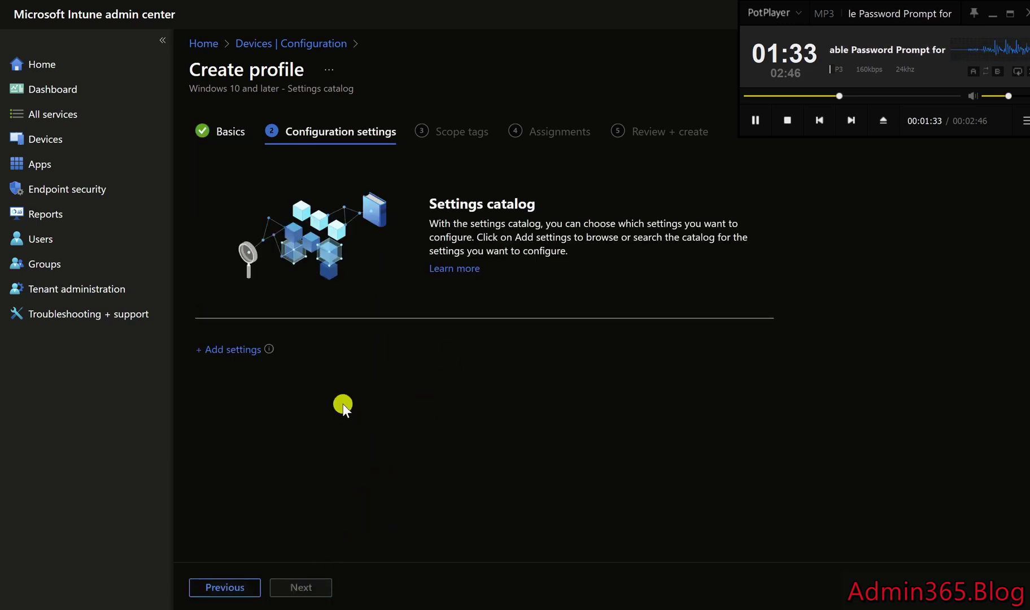
click(241, 349)
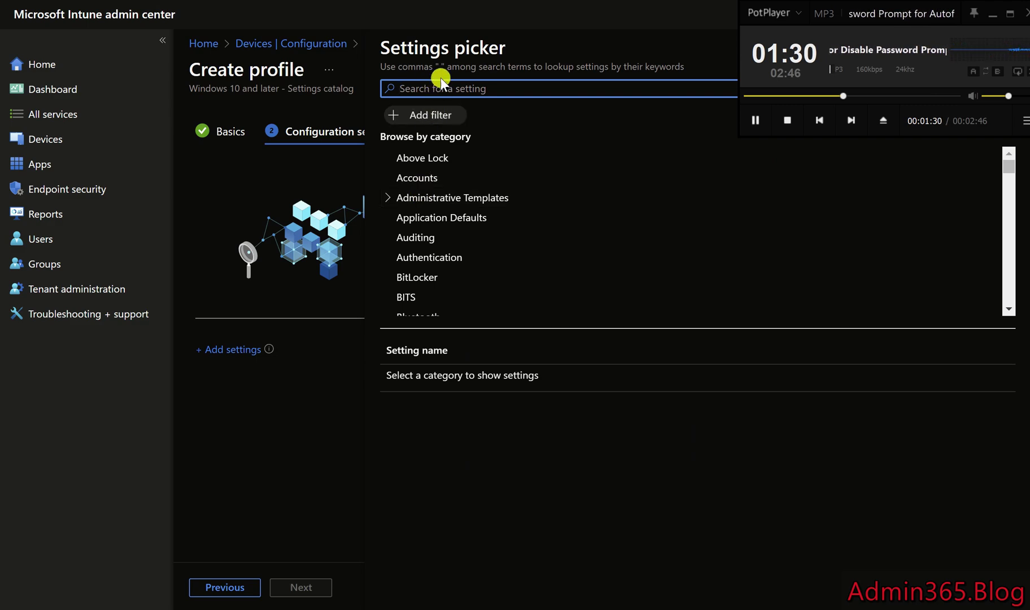
text(edge)
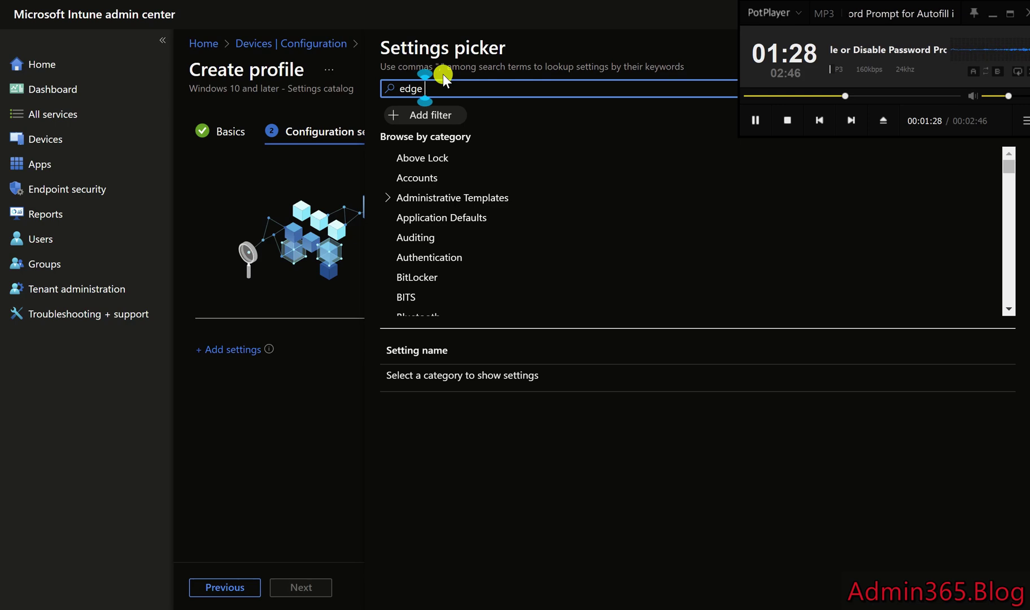
key(Return)
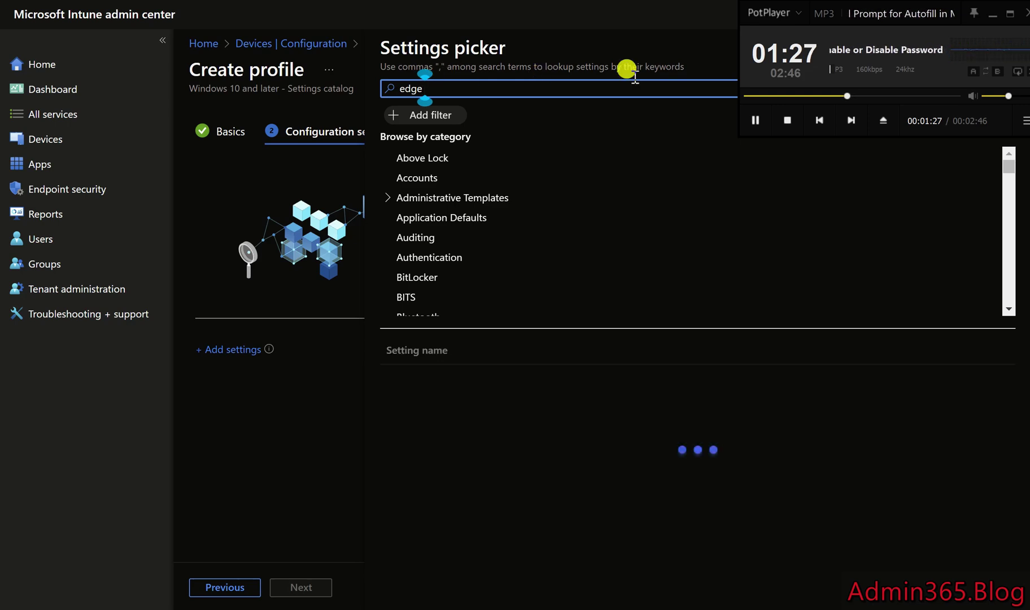
click(760, 126)
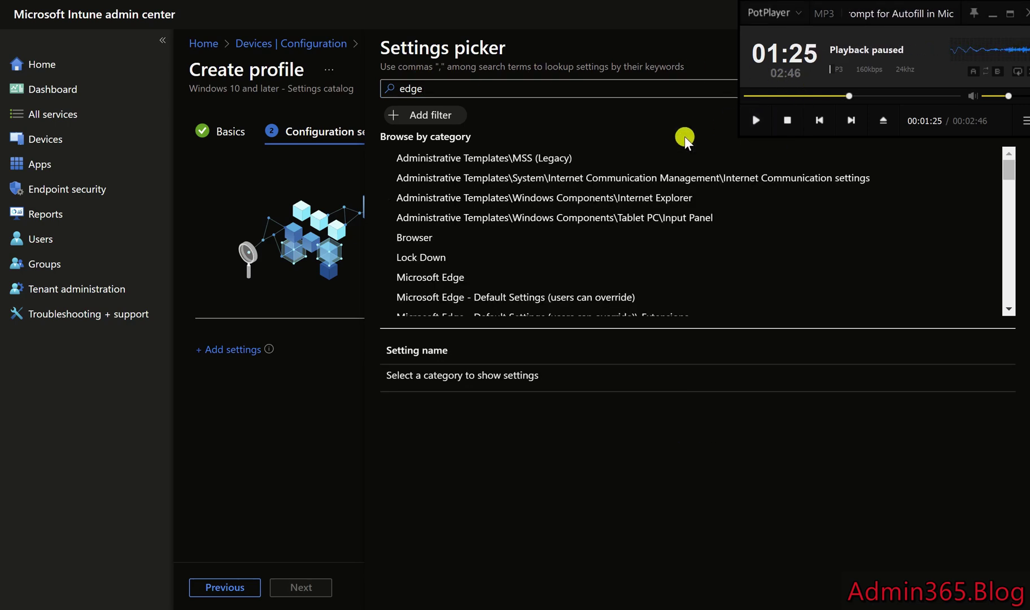
click(589, 278)
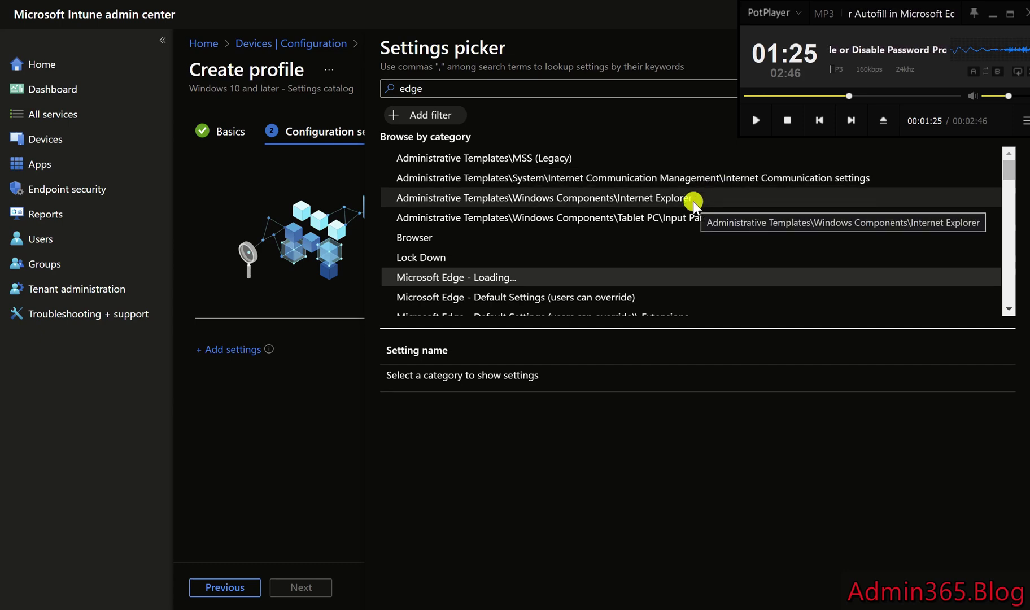
click(757, 126)
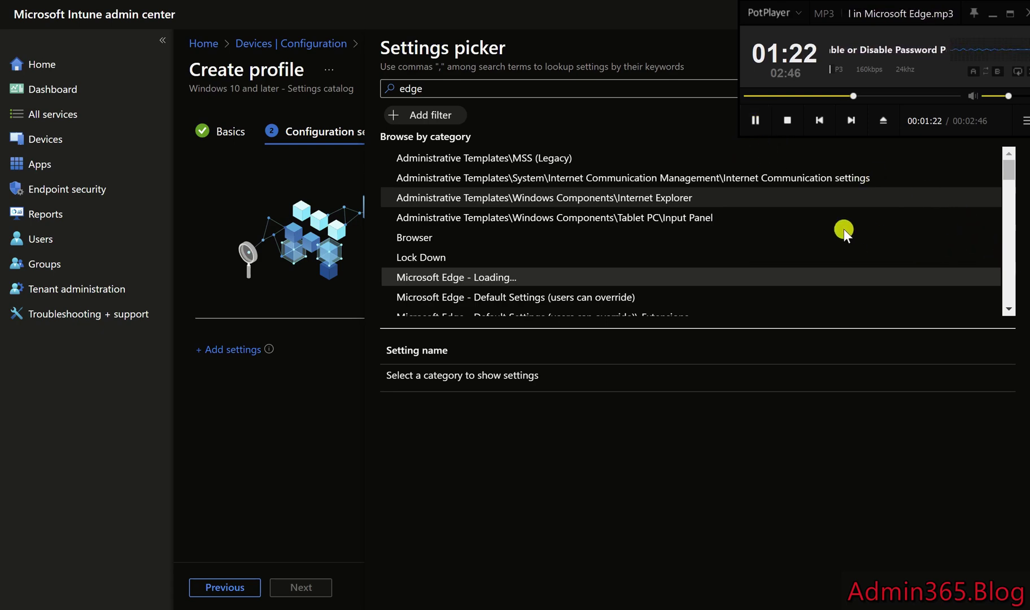
Step: Tick Edge's 'ask for device password during password autofill' setting under Password manager and protection
click(756, 120)
scroll(751, 206, down, 3)
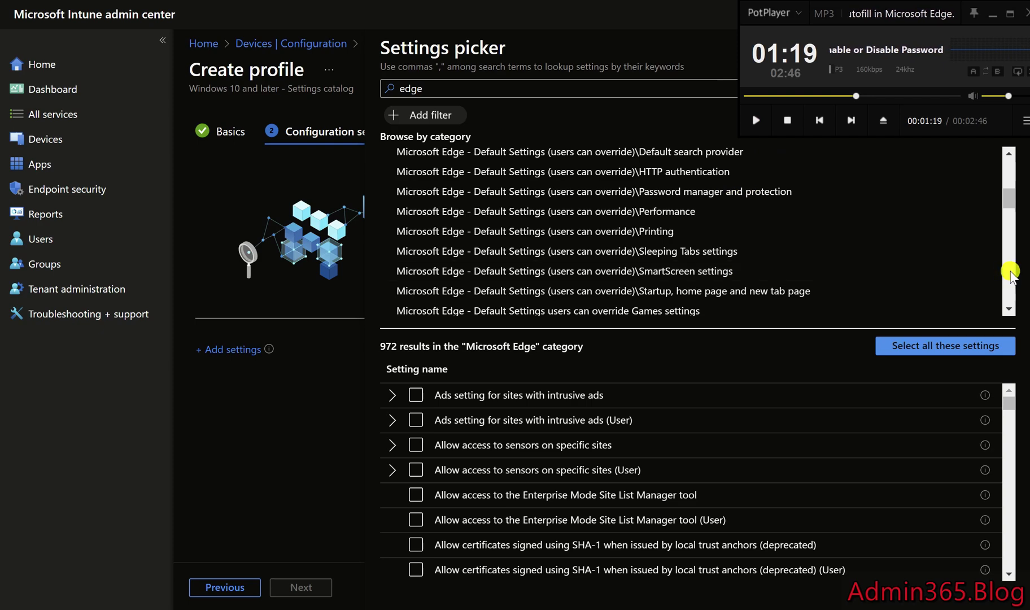
scroll(1009, 277, down, 3)
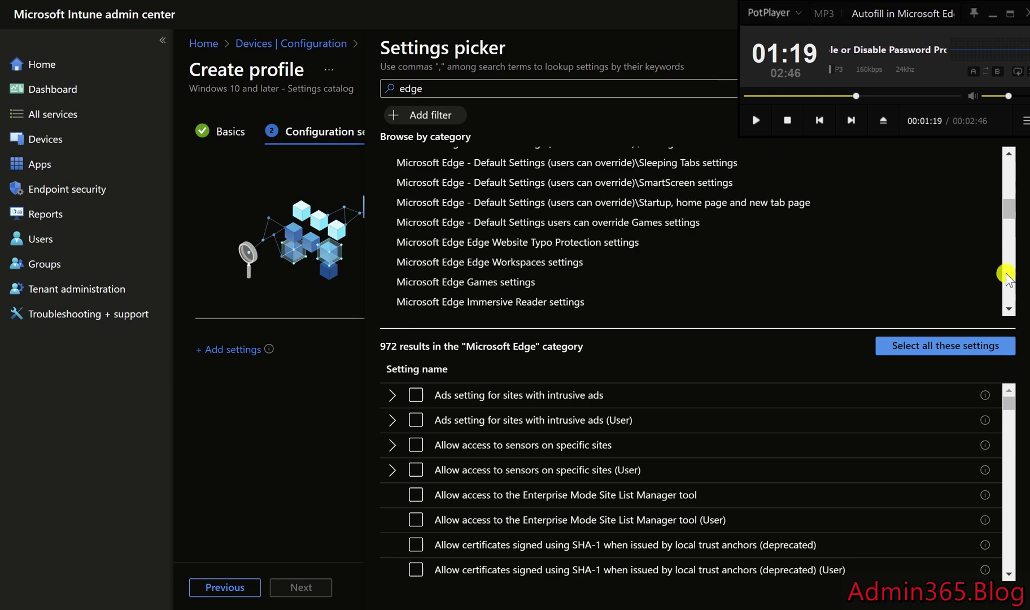
scroll(1007, 277, down, 3)
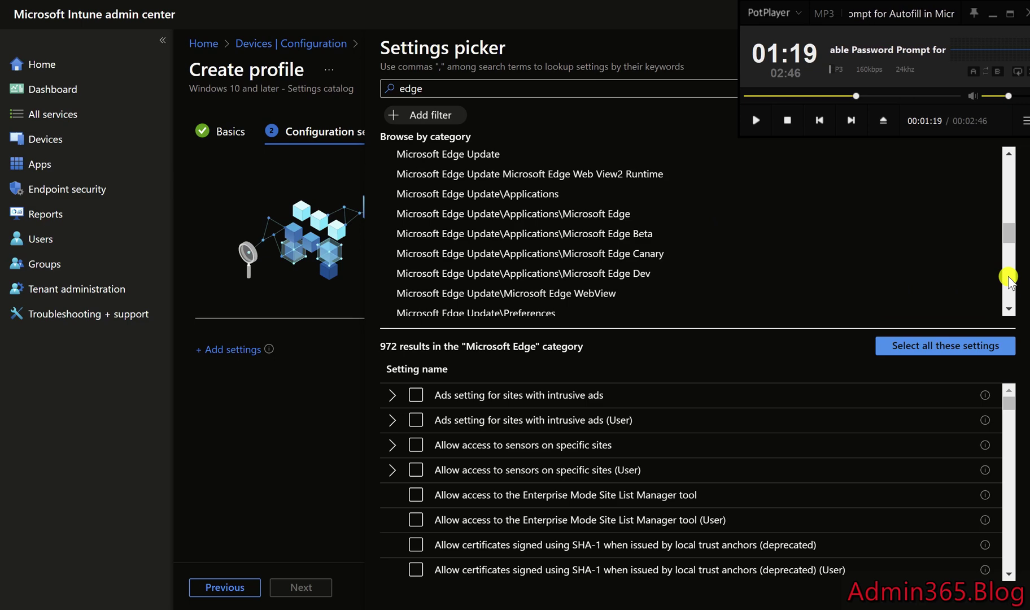
scroll(1004, 276, down, 3)
scroll(1008, 276, down, 3)
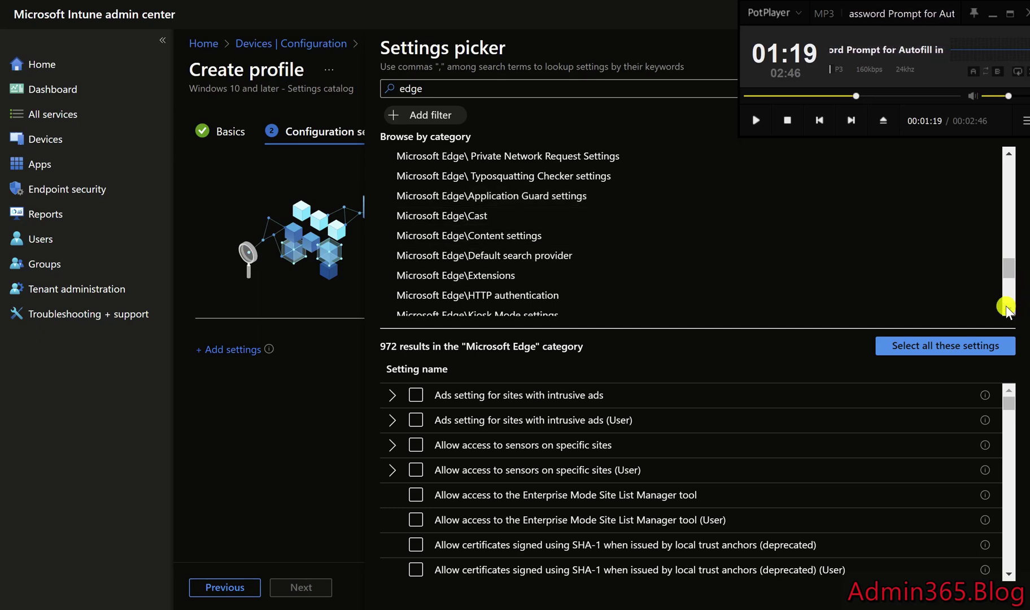
scroll(1007, 309, down, 2)
scroll(998, 282, down, 2)
scroll(926, 278, down, 1)
scroll(811, 272, down, 1)
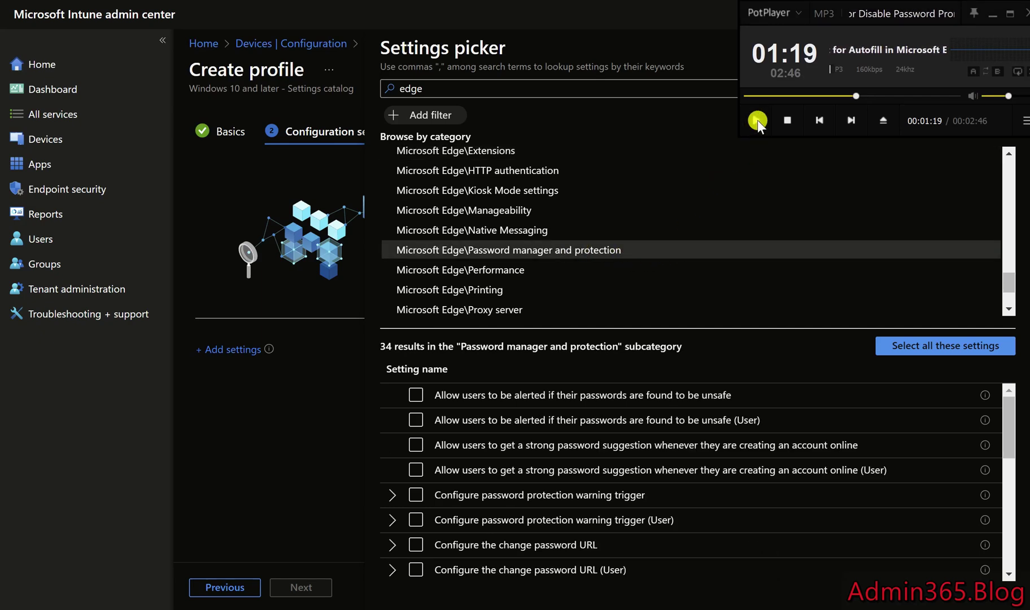
click(758, 120)
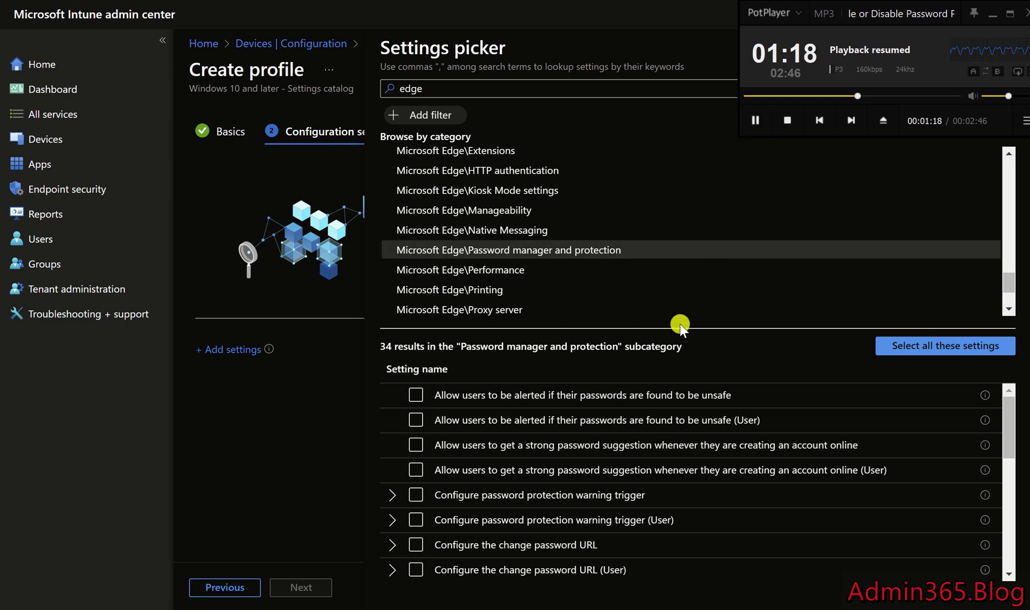
drag(1009, 435, 1010, 521)
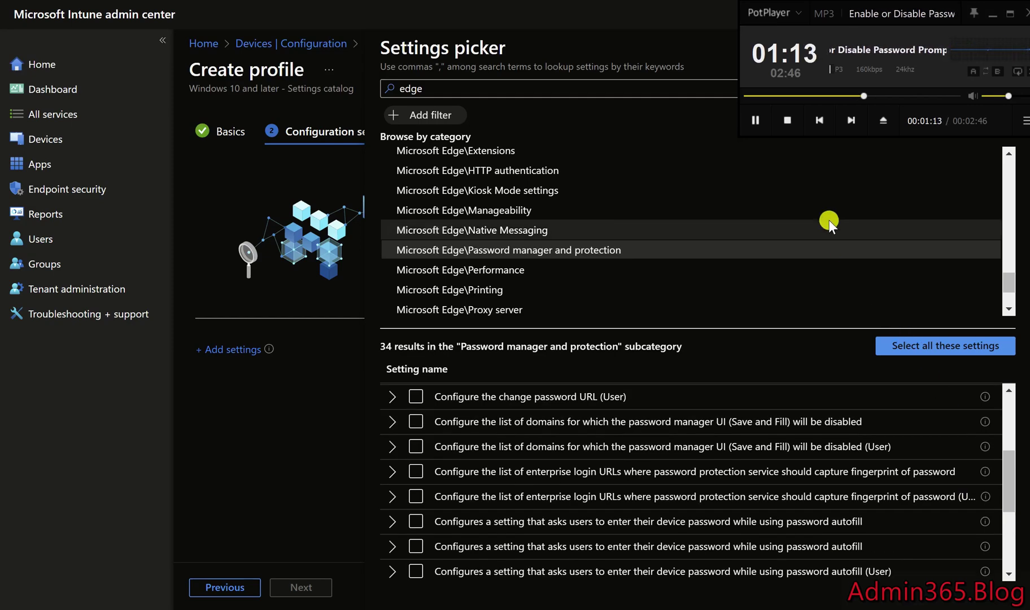
click(392, 523)
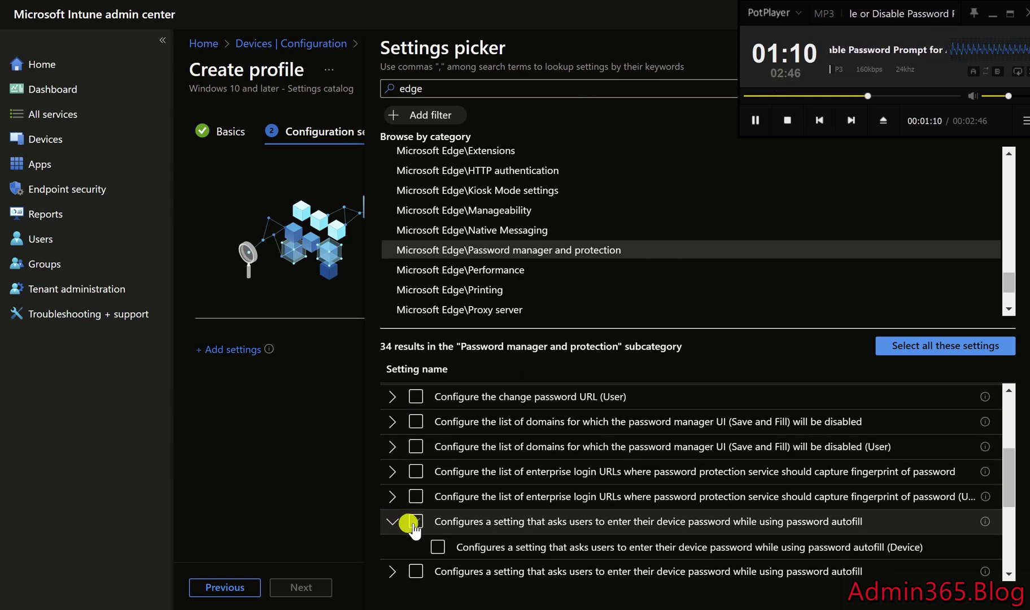
click(415, 522)
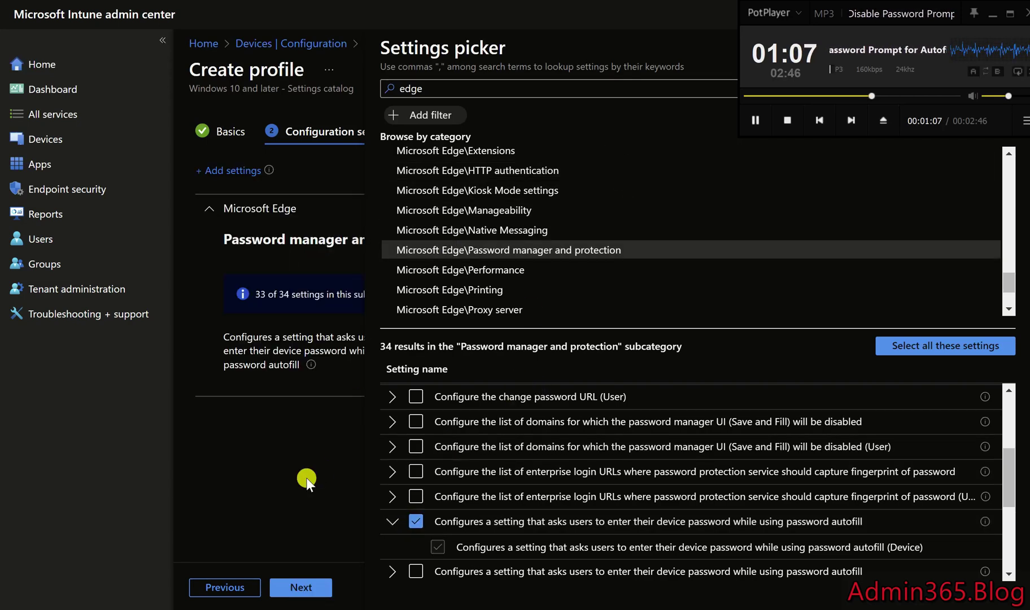
Step: Move the audio player aside and close the settings picker
click(762, 121)
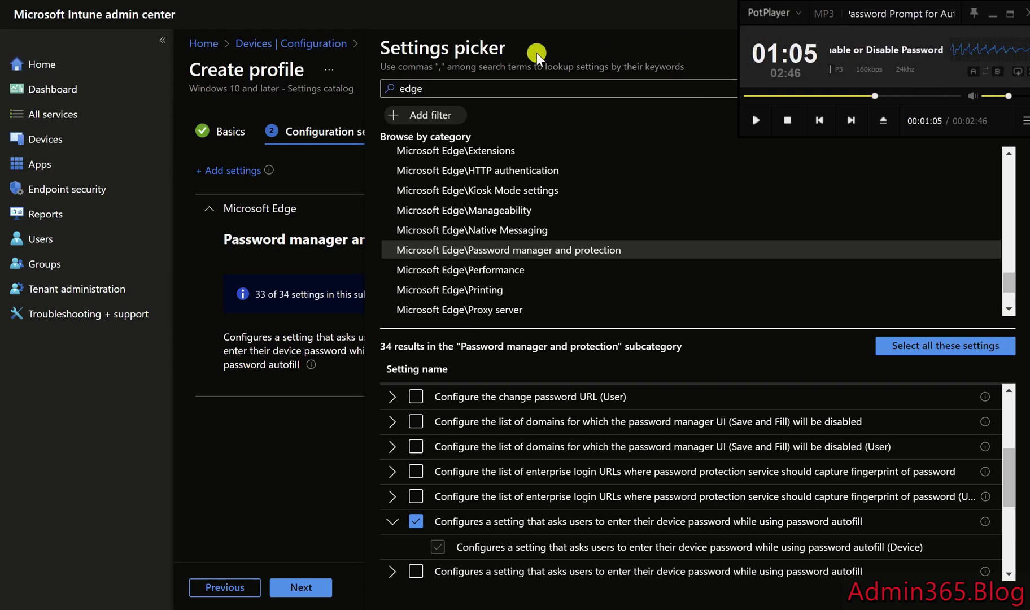
drag(873, 10, 518, 19)
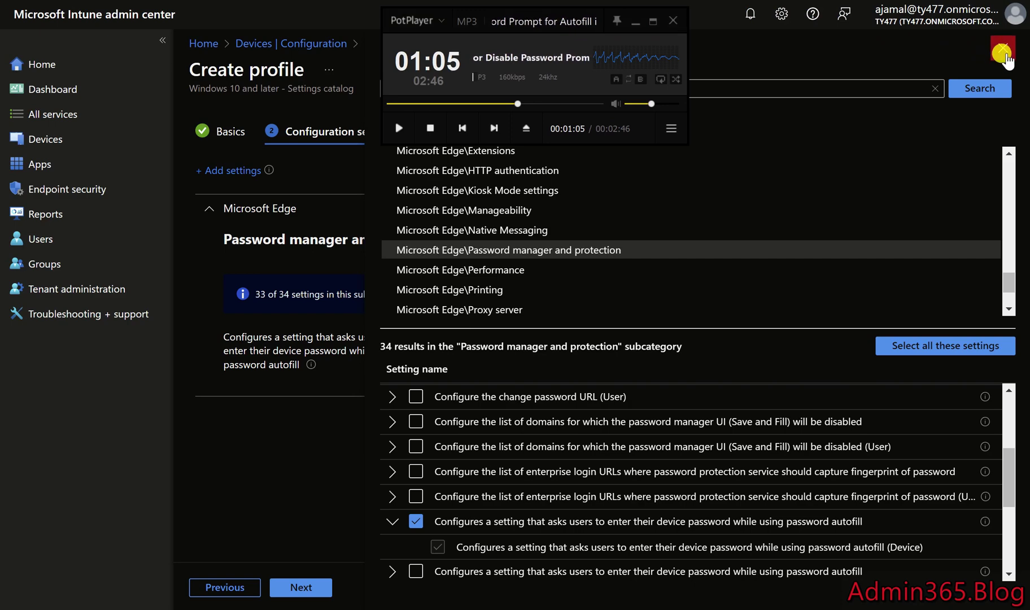
click(1003, 52)
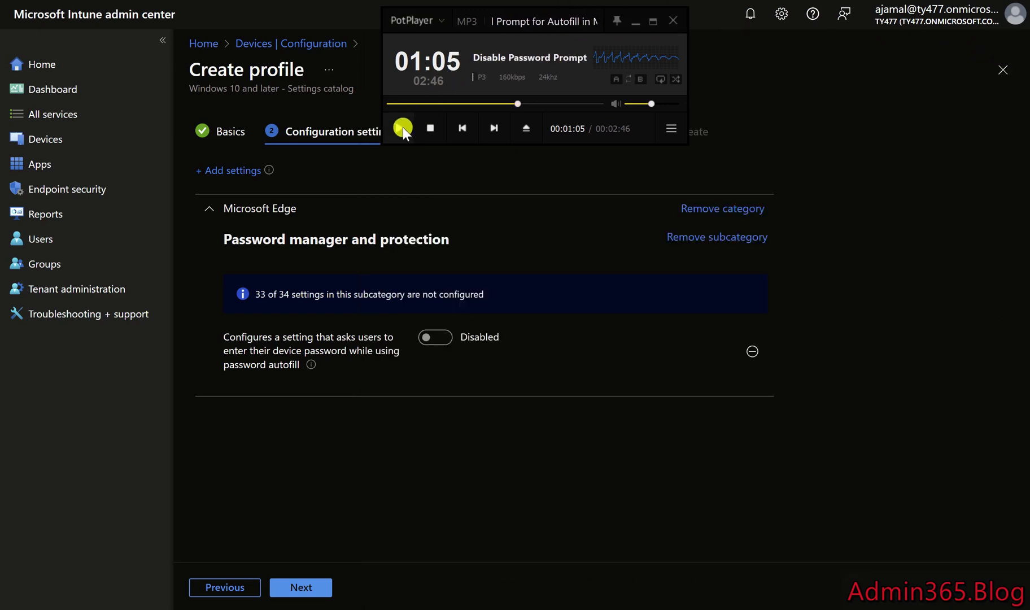
Step: Set the Edge autofill device-password prompt to Disabled, with no device option configured
click(400, 128)
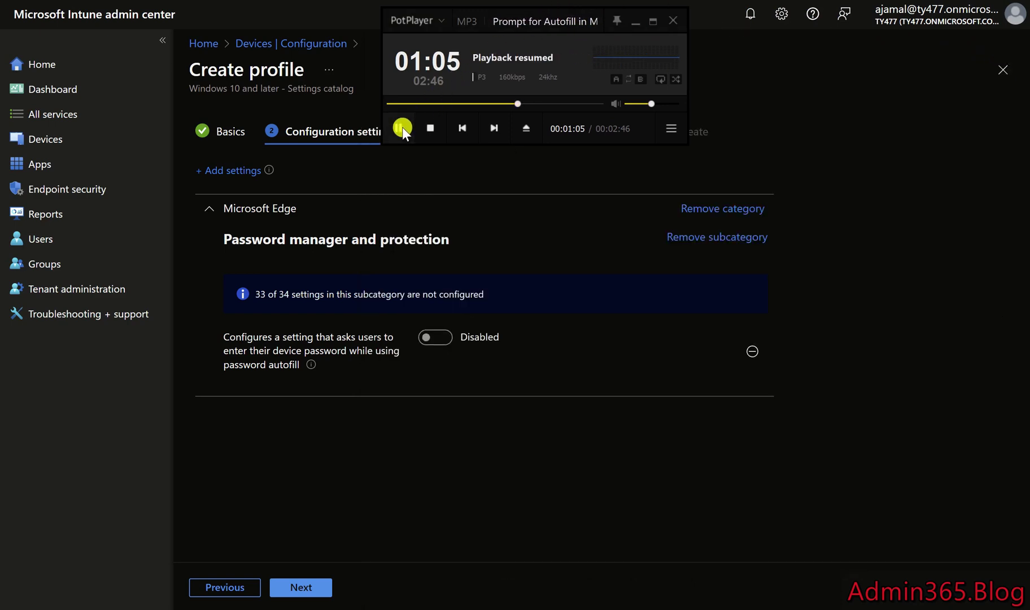
click(435, 337)
click(472, 338)
click(483, 384)
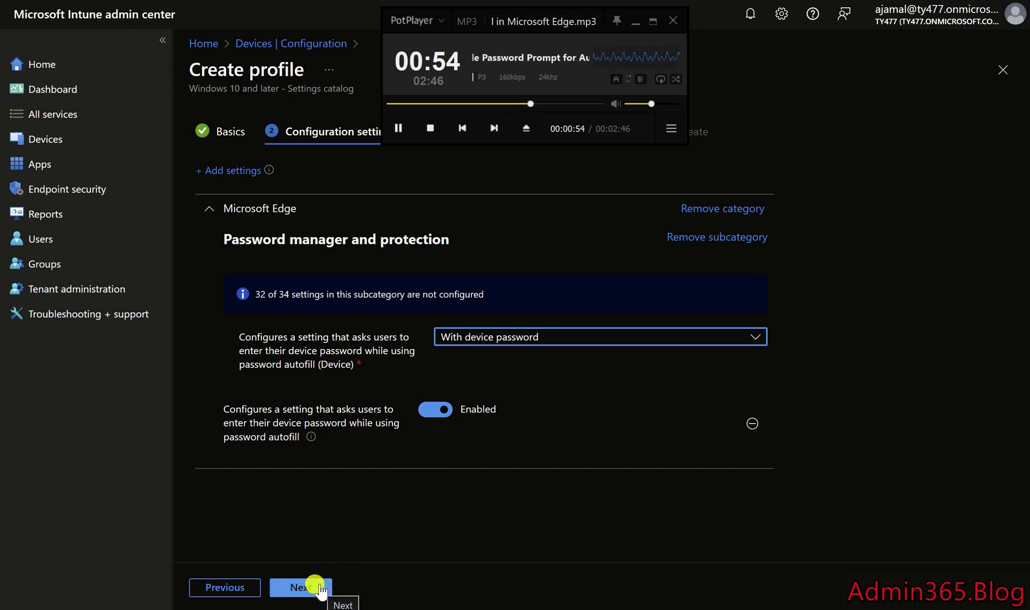
click(435, 409)
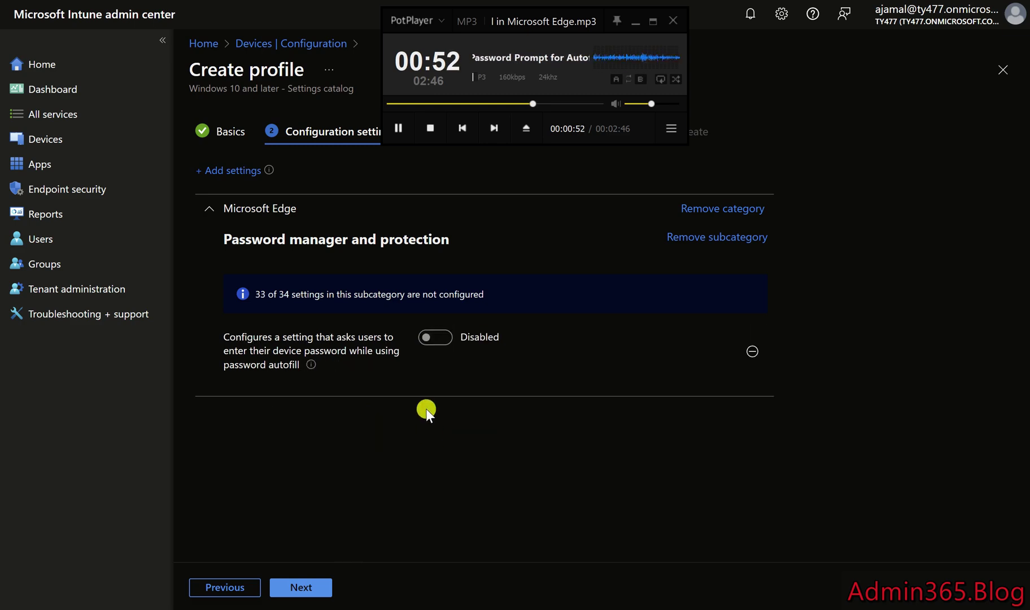
Step: Pass Scope tags, include All users in assignments, and reach the review summary
click(322, 587)
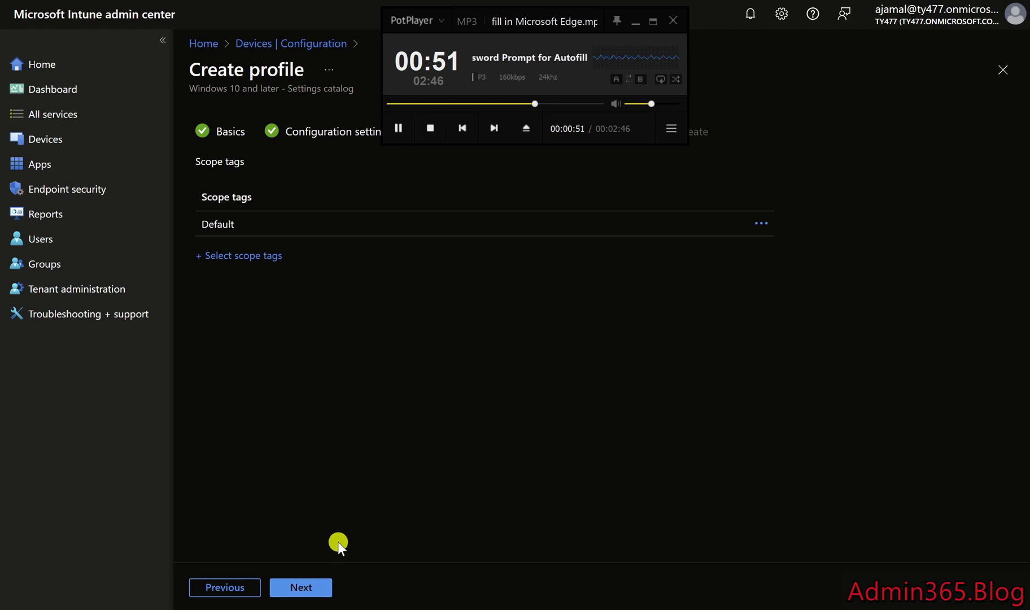
click(313, 587)
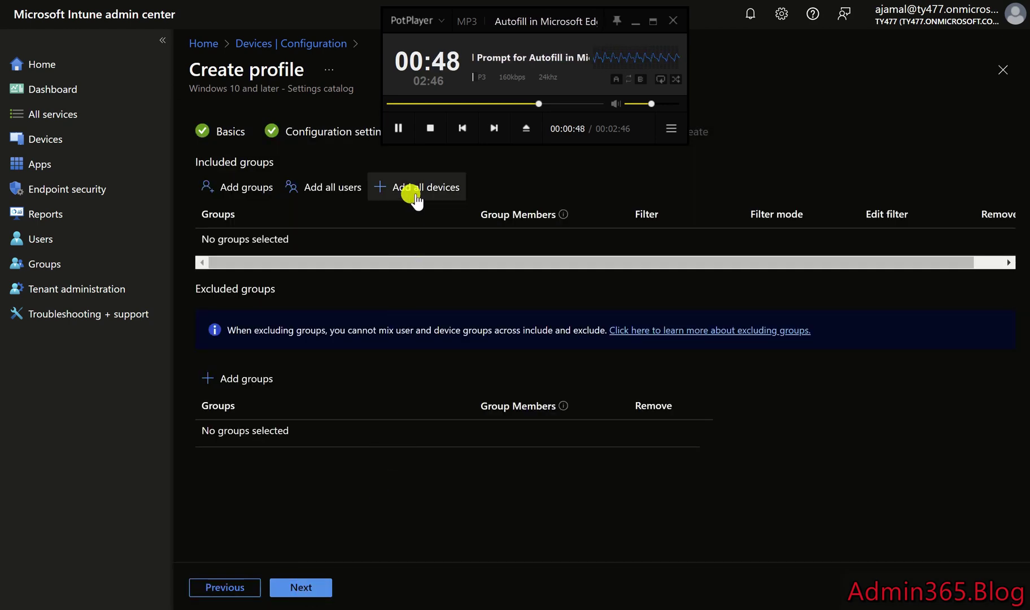
click(344, 196)
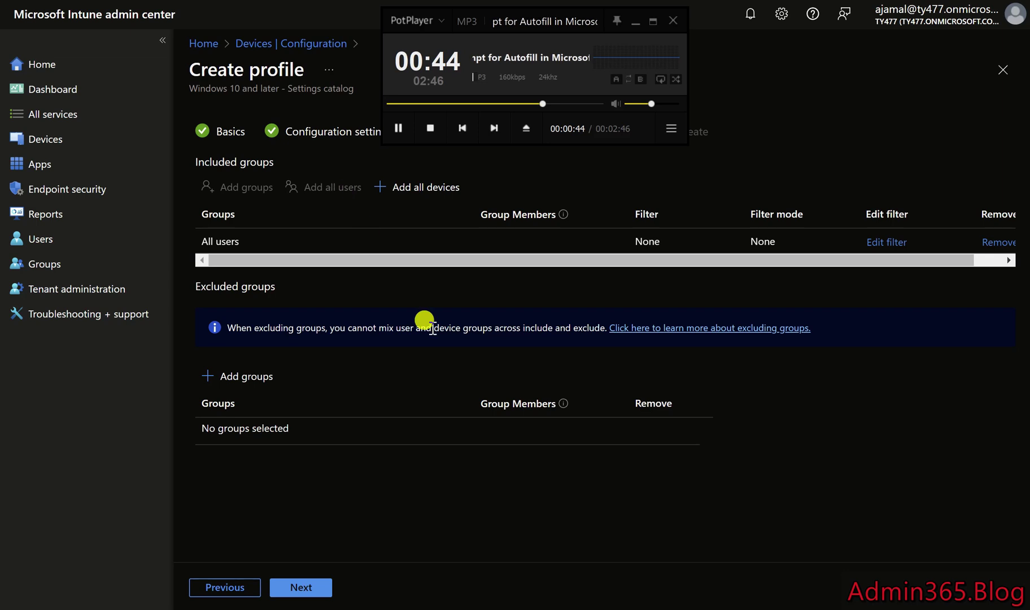
click(316, 588)
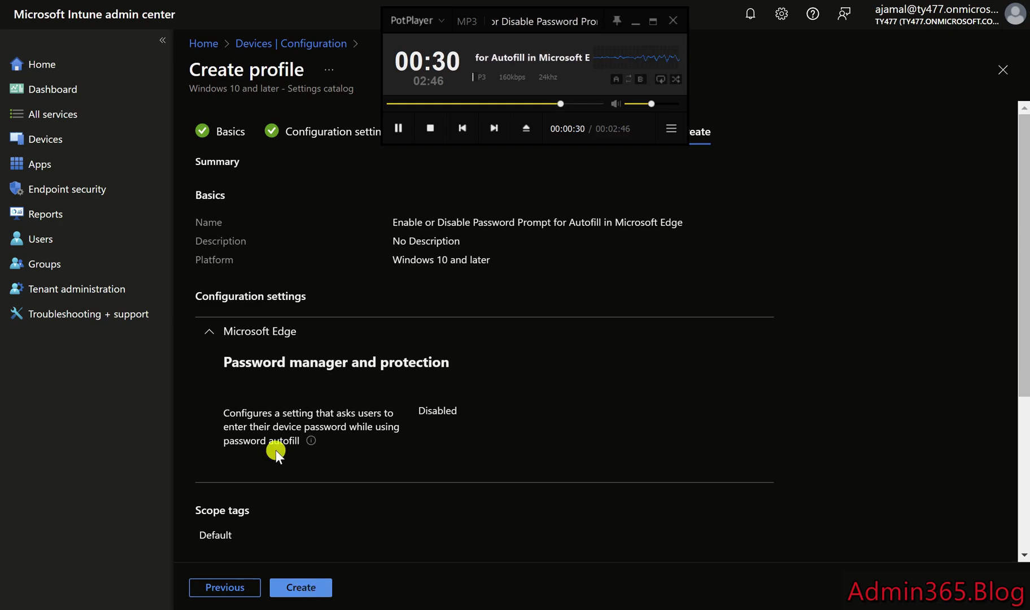
Step: Submit the reviewed profile with Create
click(305, 589)
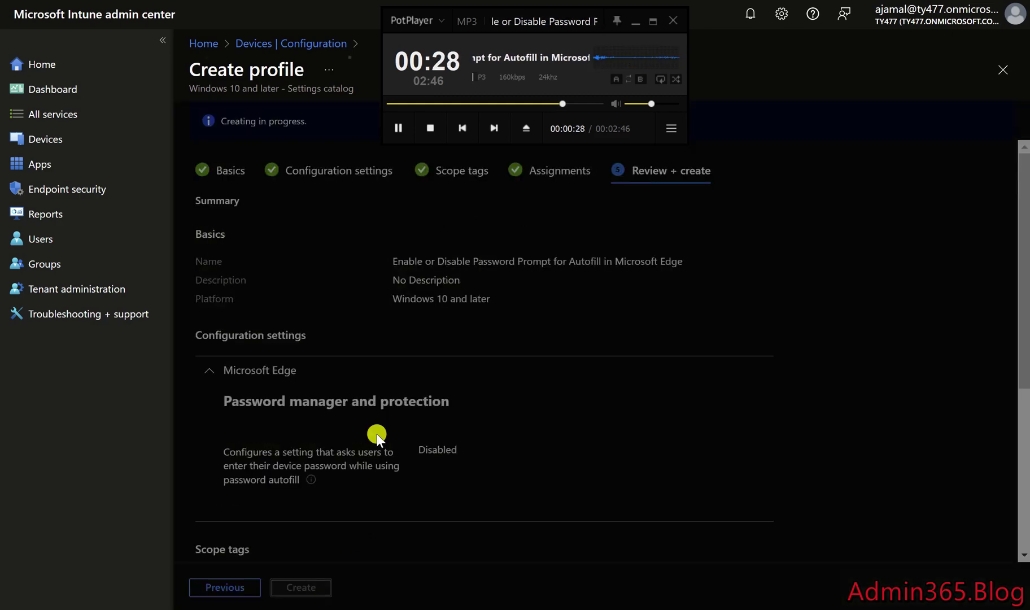